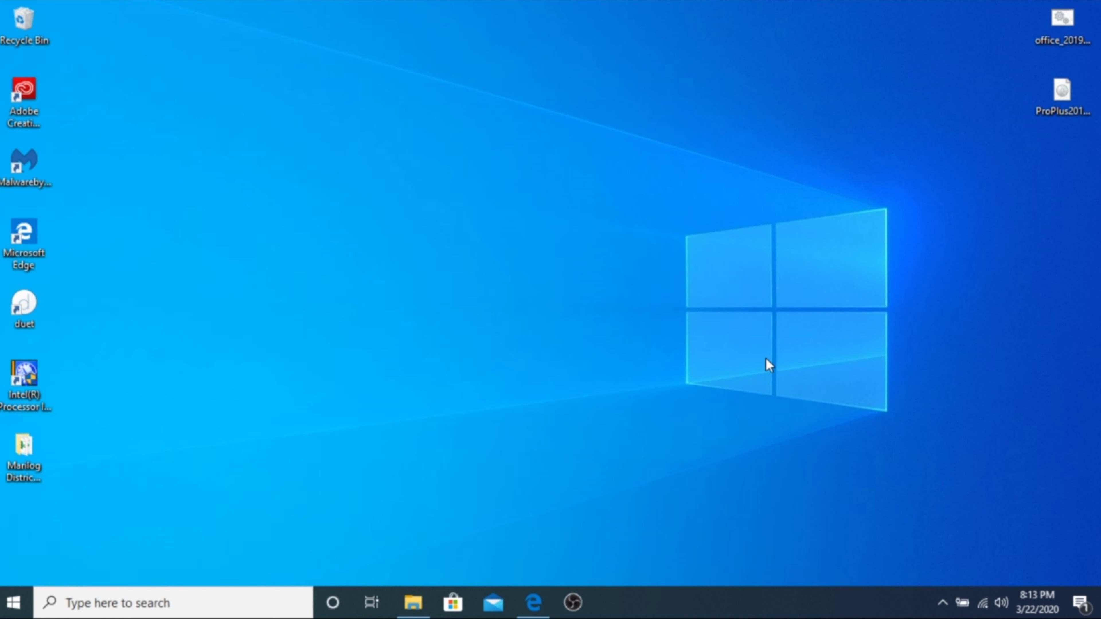
Step: Restore Edge to the FileUpload page for 'Automated SF10-JHS Basic Profile Generator.xlsx' (322 KB)
{"action": "left_click", "coordinate": [538, 603]}
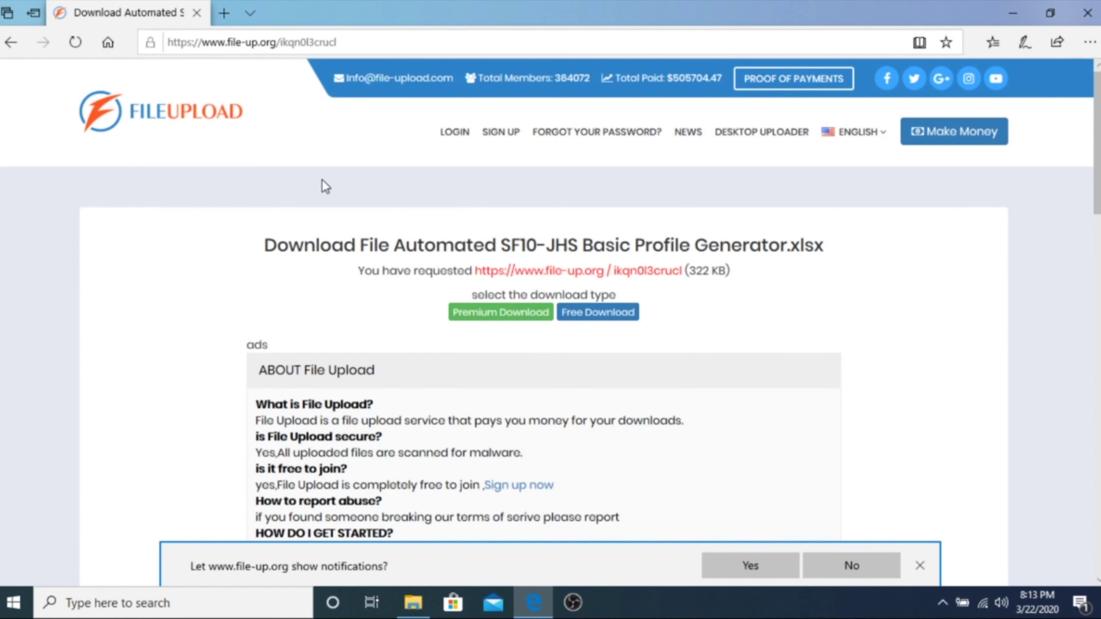
Step: Decline the site's notification prompt and choose Free Download for the generator file
{"action": "left_click", "coordinate": [849, 565]}
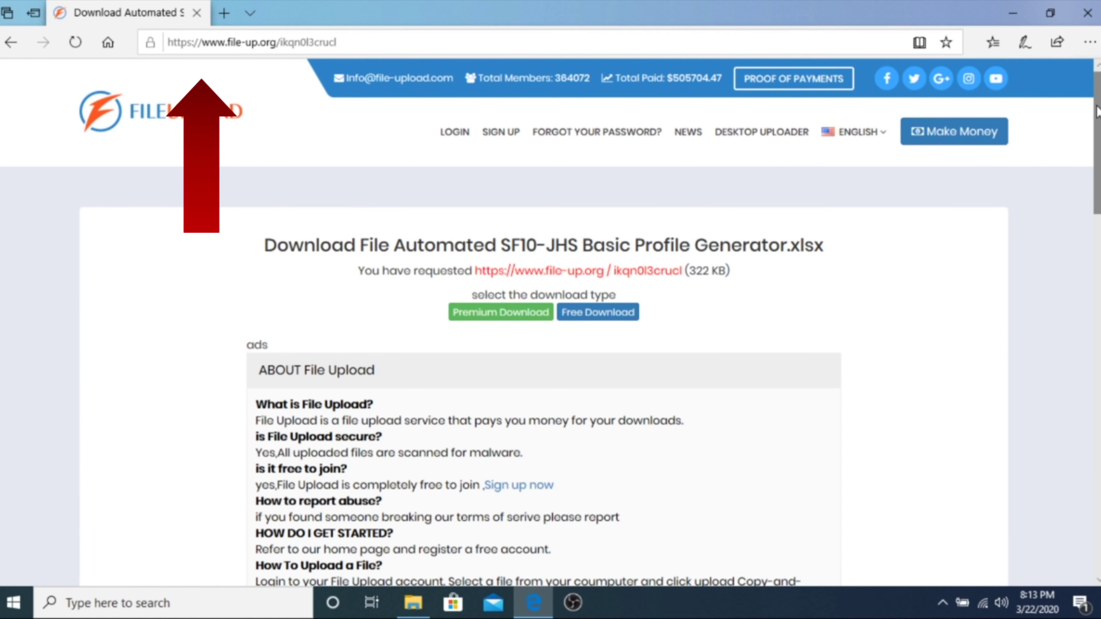
{"action": "left_click_drag", "start_coordinate": [1097, 112], "coordinate": [1096, 113]}
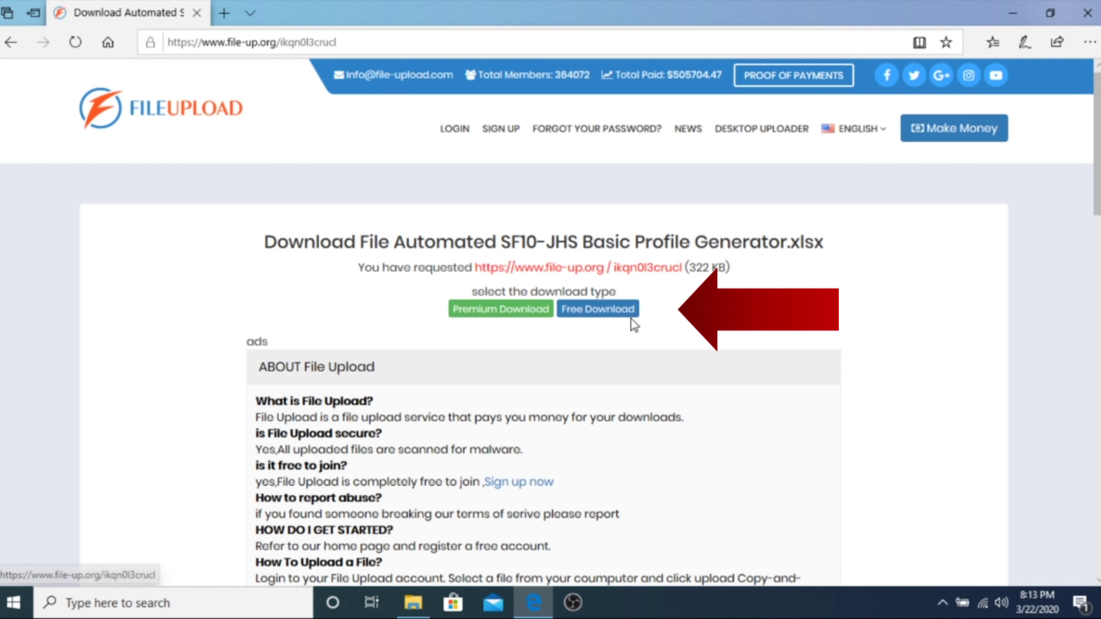
{"action": "left_click", "coordinate": [624, 321]}
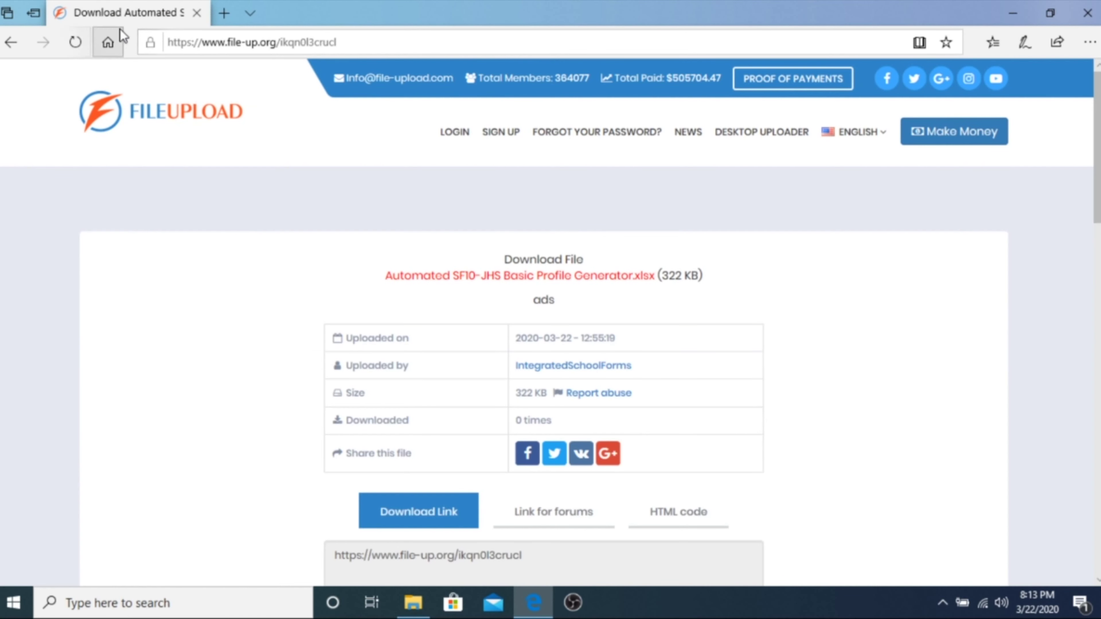
Step: Pass the reCAPTCHA, then save and open 'Automated SF10-JHS Basic Profile Generator.xlsx'
{"action": "left_click", "coordinate": [882, 573]}
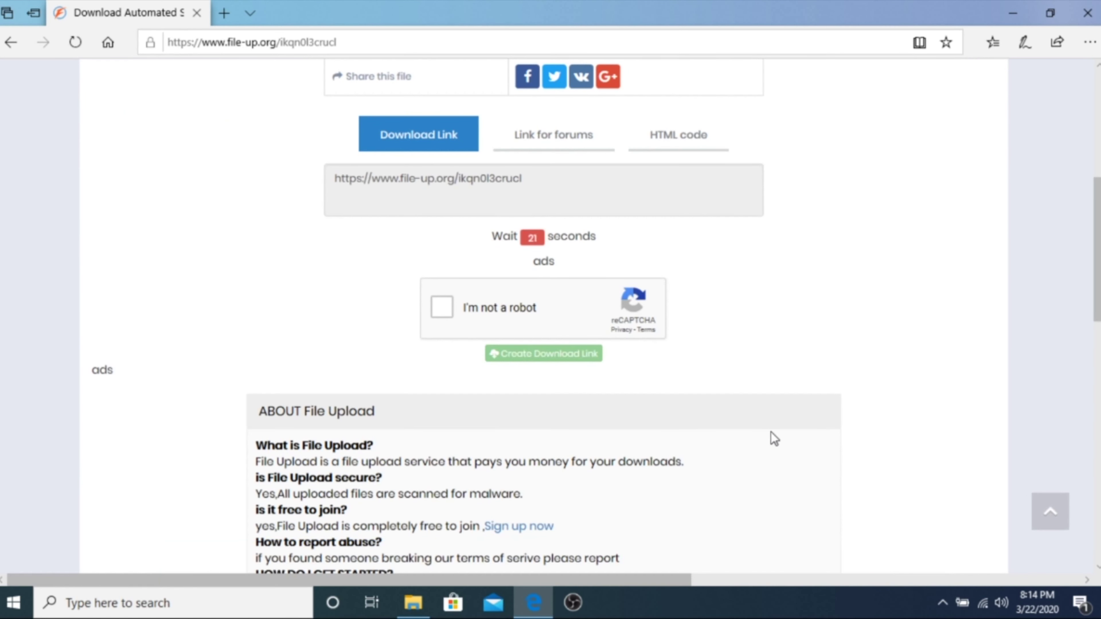
{"action": "left_click", "coordinate": [443, 310]}
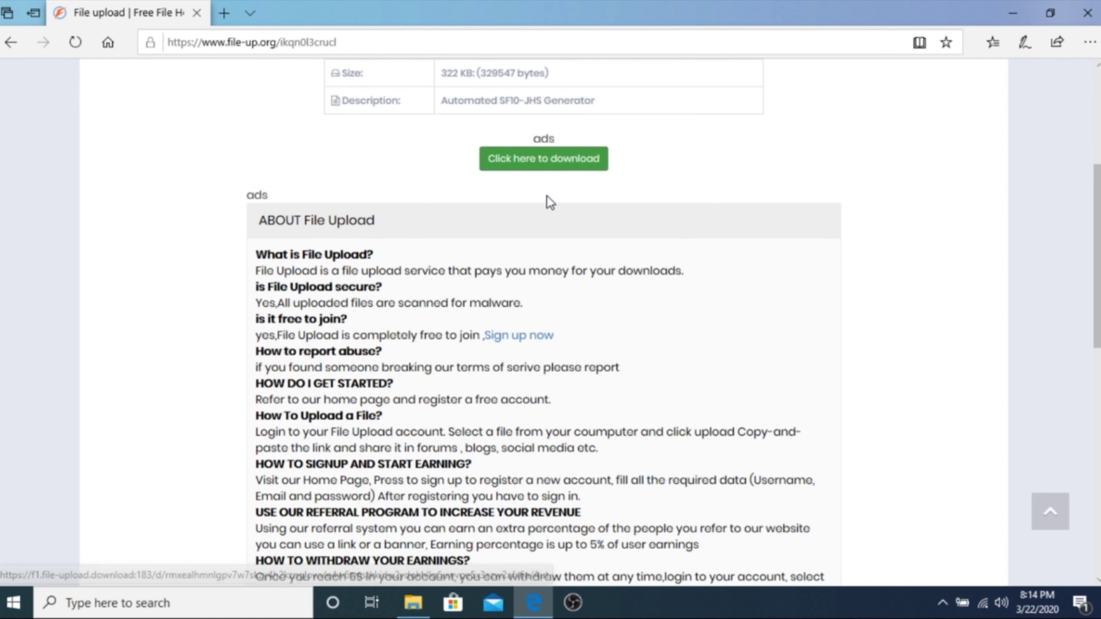
{"action": "left_click", "coordinate": [543, 166]}
{"action": "left_click", "coordinate": [705, 560]}
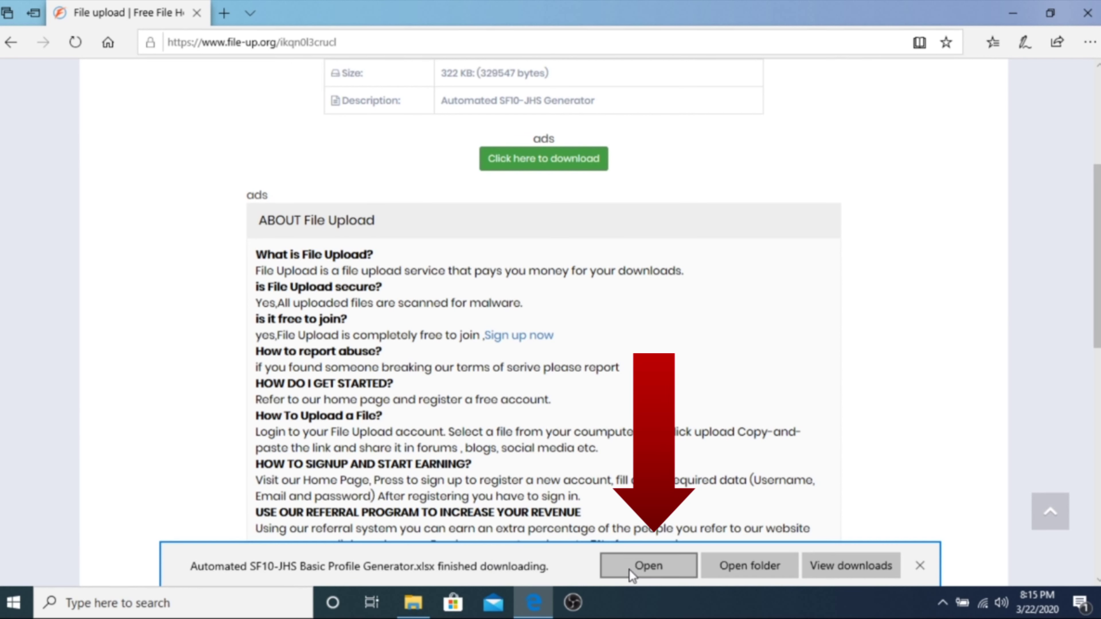
{"action": "left_click", "coordinate": [631, 573]}
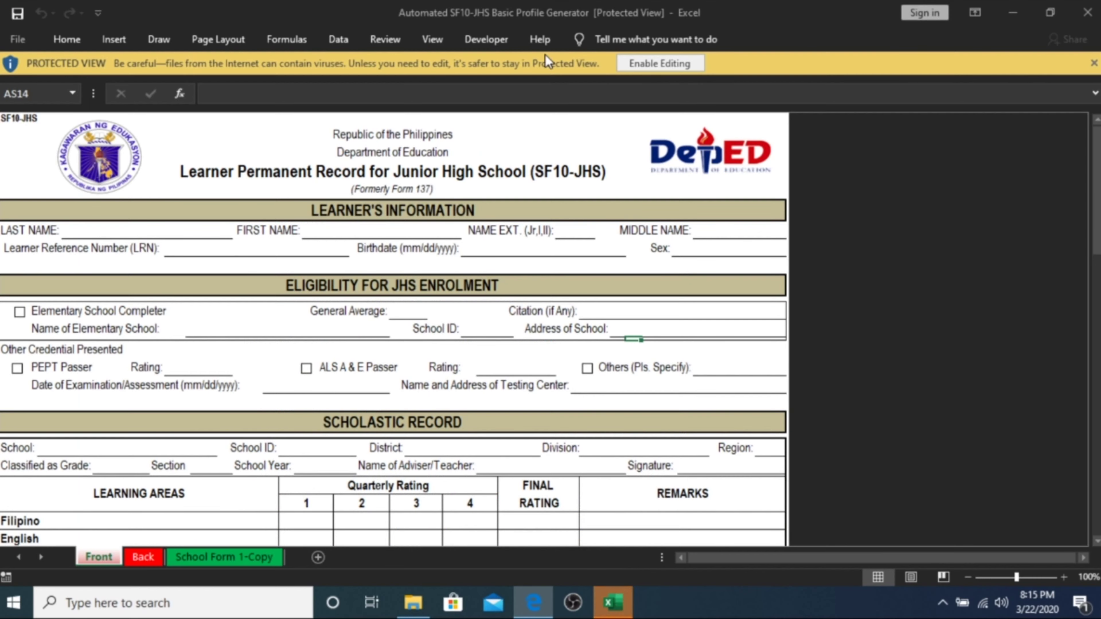
Step: Enable editing on the generator workbook and go to its blank School Form 1-Copy sheet
{"action": "left_click", "coordinate": [661, 67]}
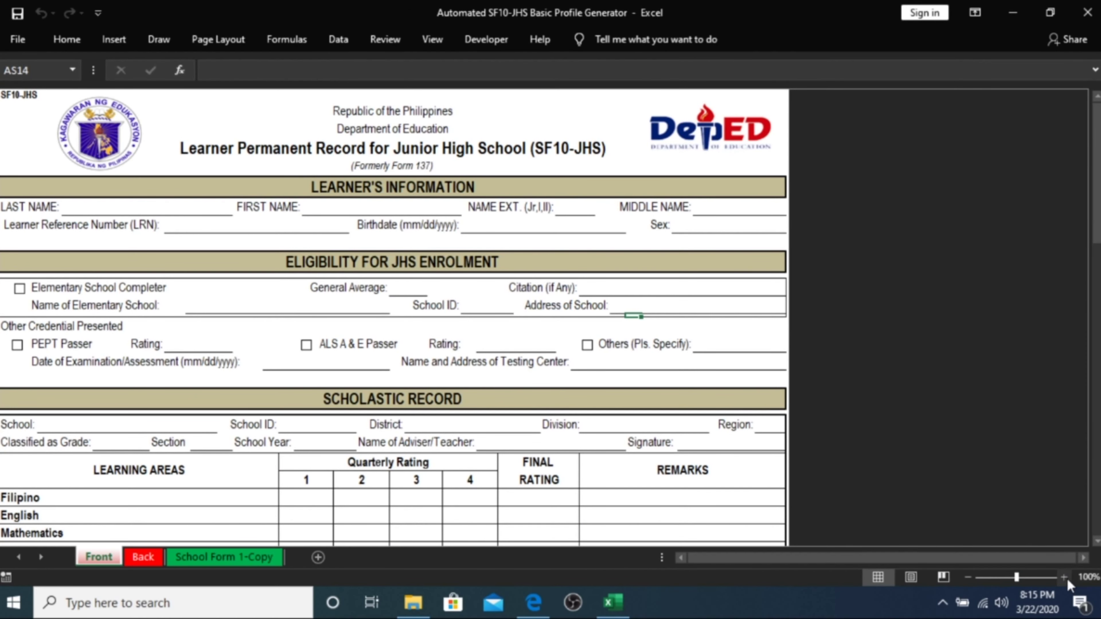
{"action": "left_click", "coordinate": [1064, 578]}
{"action": "left_click", "coordinate": [1064, 577]}
{"action": "left_click", "coordinate": [1065, 577]}
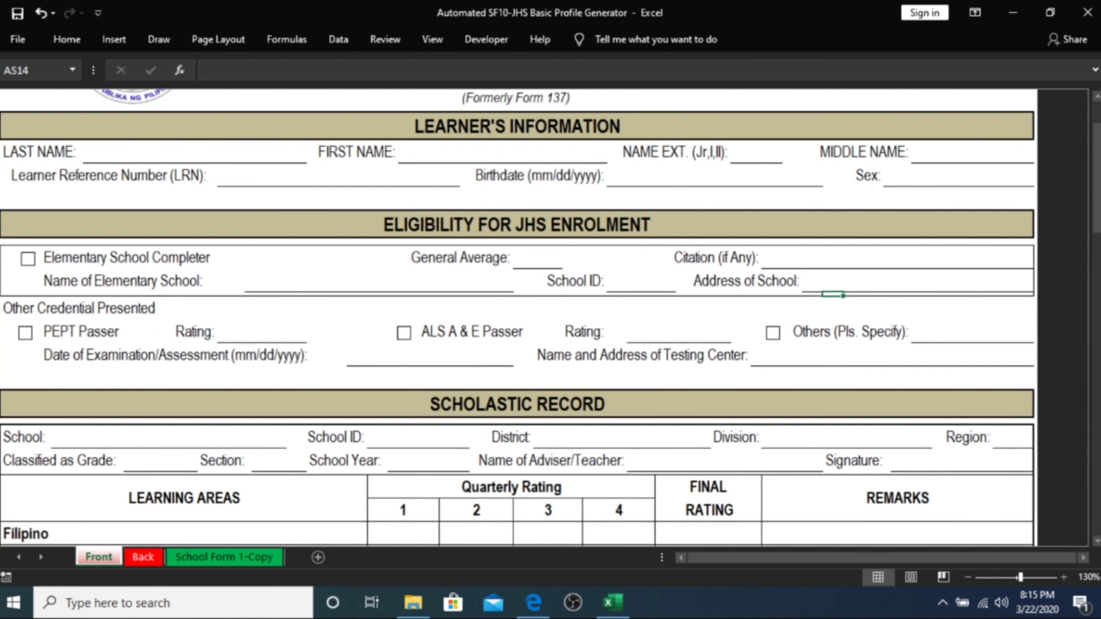
{"action": "left_click_drag", "start_coordinate": [1096, 196], "coordinate": [1092, 96]}
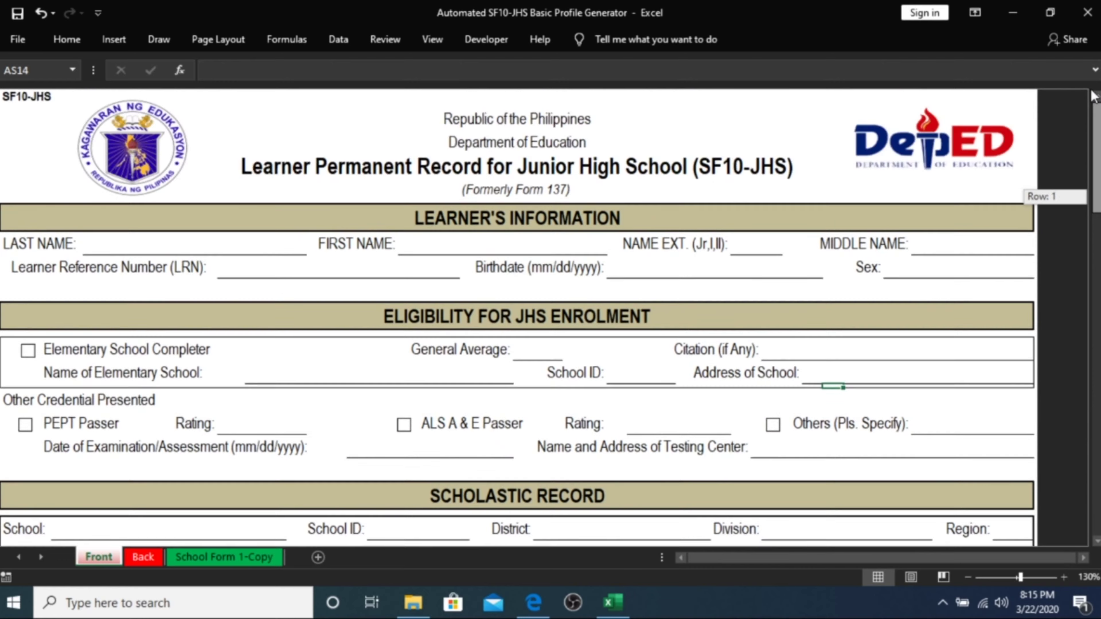
{"action": "left_click", "coordinate": [143, 556]}
{"action": "left_click", "coordinate": [187, 559]}
Step: Copy the entire SF1_2019_Grade-7 register sheet, close it, and select all on School Form 1-Copy
{"action": "left_click", "coordinate": [412, 603]}
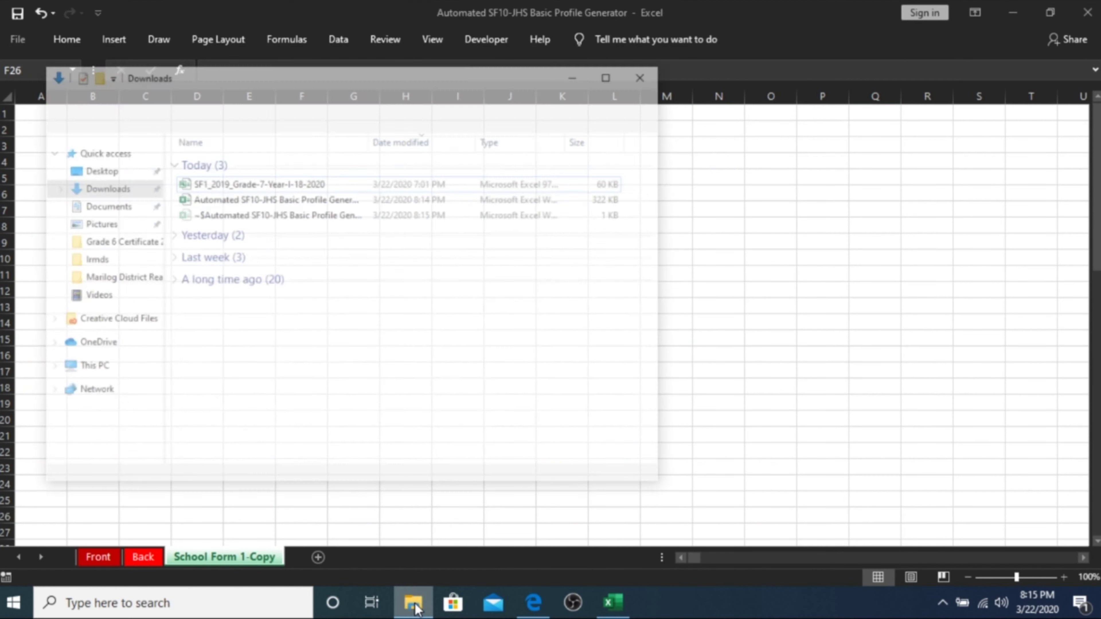
{"action": "left_click", "coordinate": [215, 138]}
{"action": "double_click", "coordinate": [161, 134]}
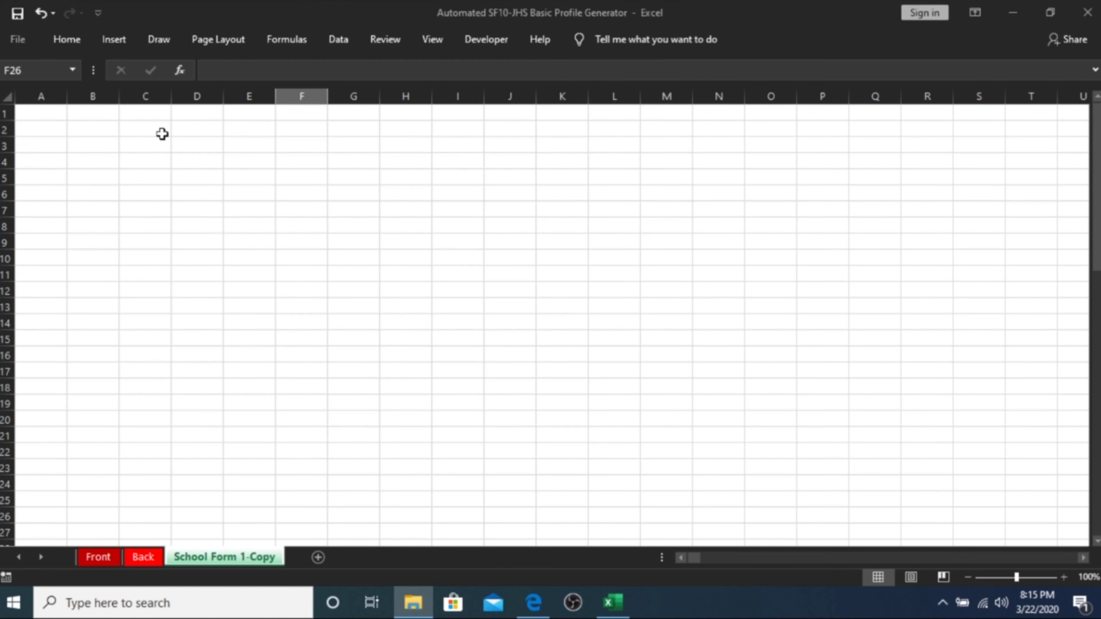
{"action": "scroll", "coordinate": [315, 215], "scroll_direction": "up", "scroll_amount": 4}
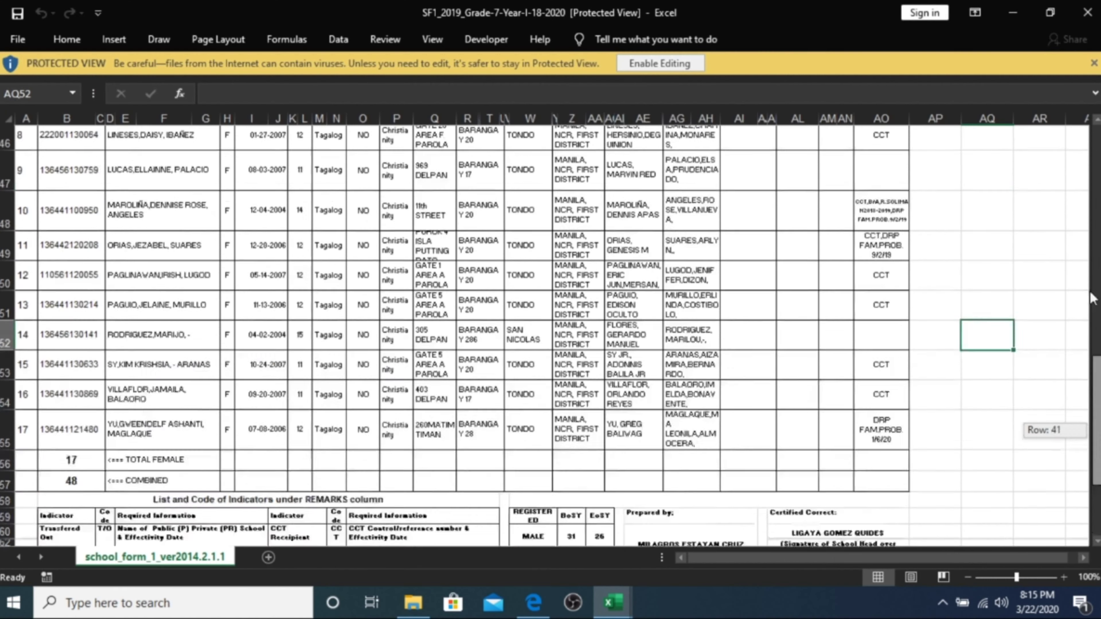
{"action": "left_click", "coordinate": [9, 120]}
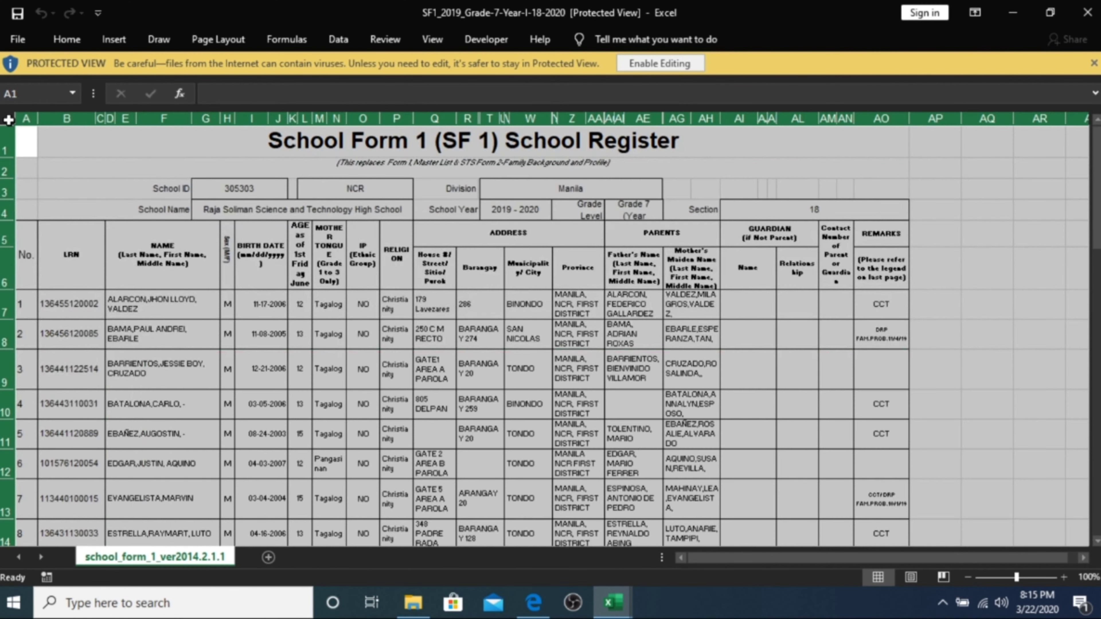
{"action": "left_click", "coordinate": [74, 43]}
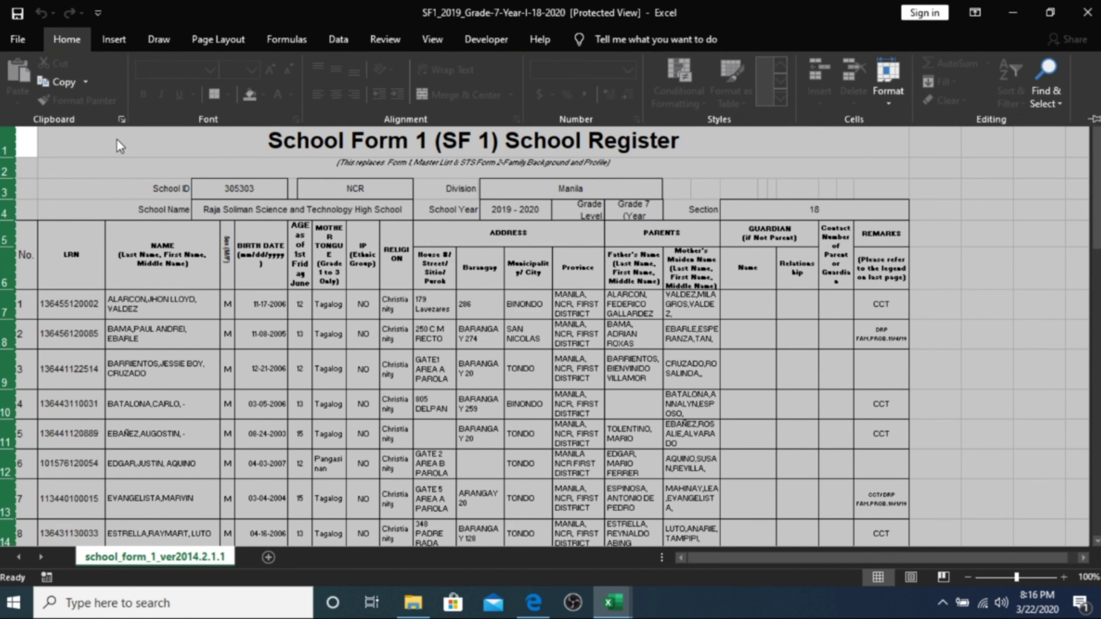
{"action": "left_click", "coordinate": [158, 229]}
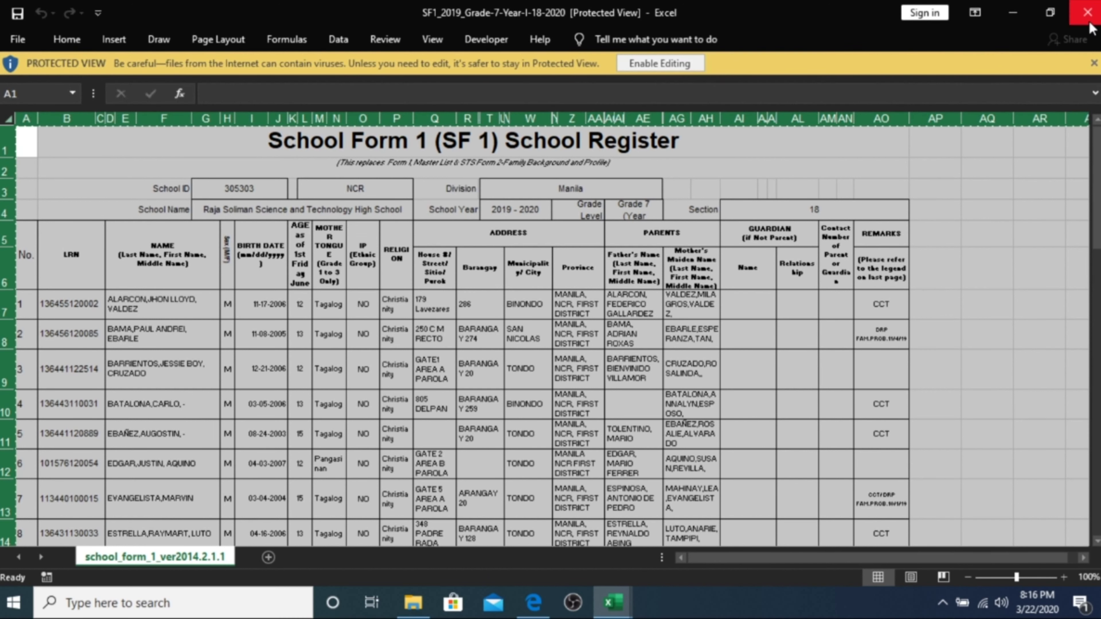
{"action": "left_click", "coordinate": [1004, 14]}
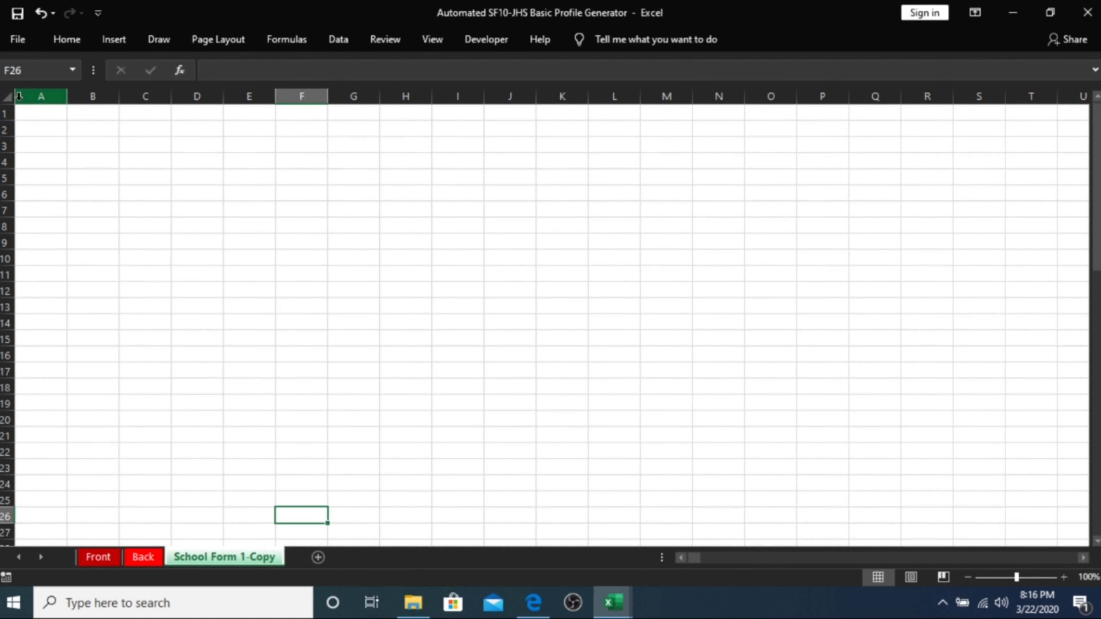
{"action": "left_click", "coordinate": [7, 96]}
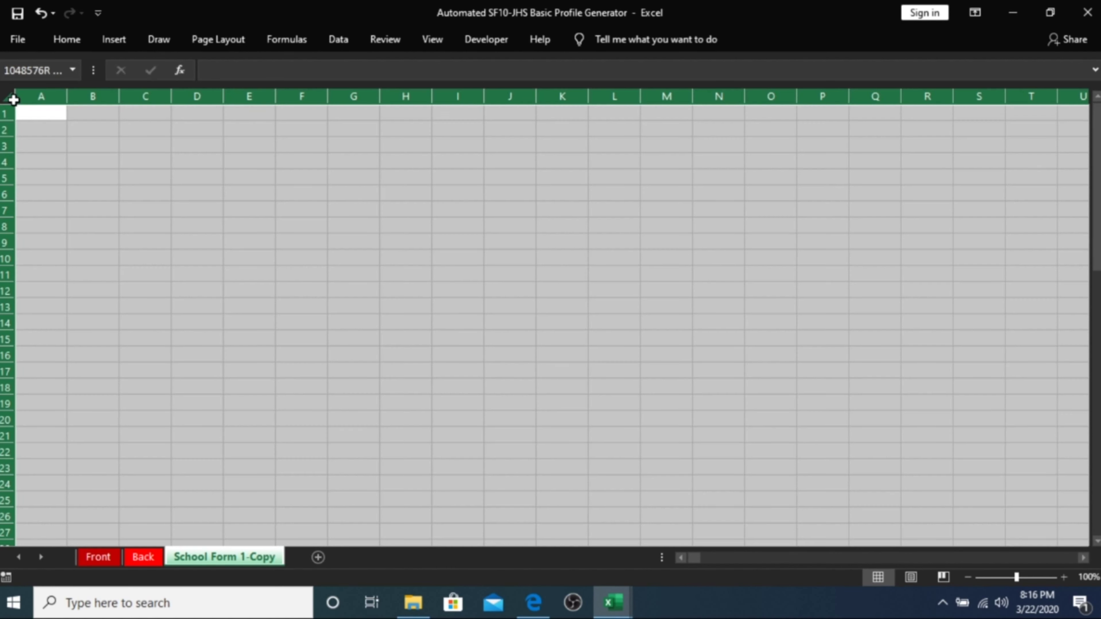
Step: Paste the SF1 register into School Form 1-Copy and close the SF1 workbook
{"action": "left_click", "coordinate": [67, 40]}
{"action": "left_click", "coordinate": [19, 73]}
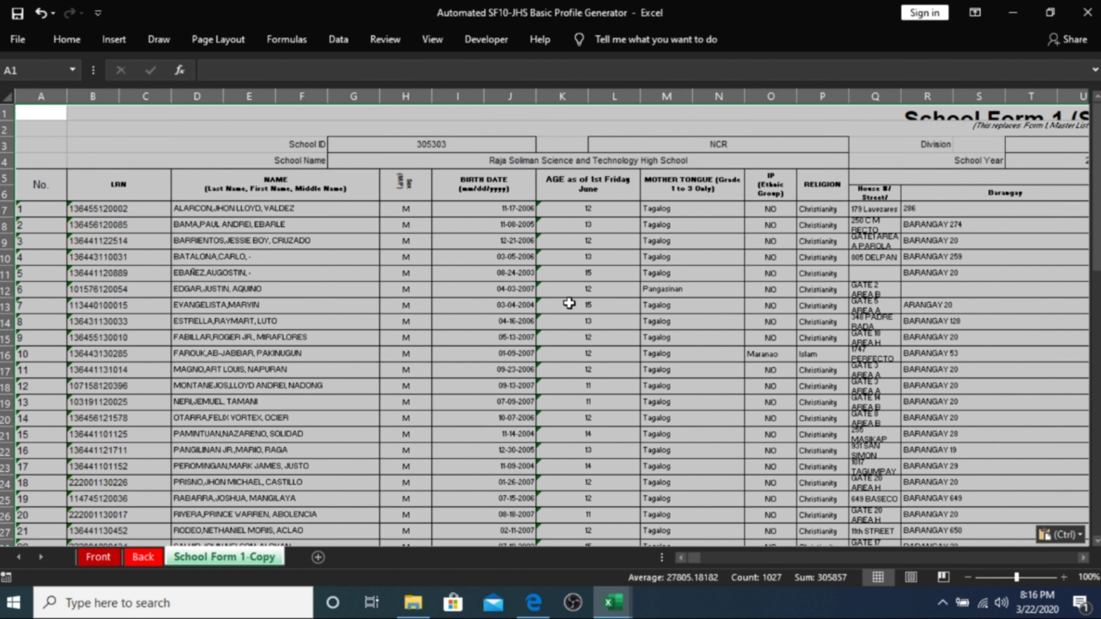
{"action": "left_click", "coordinate": [424, 289]}
{"action": "mouse_move", "coordinate": [606, 603]}
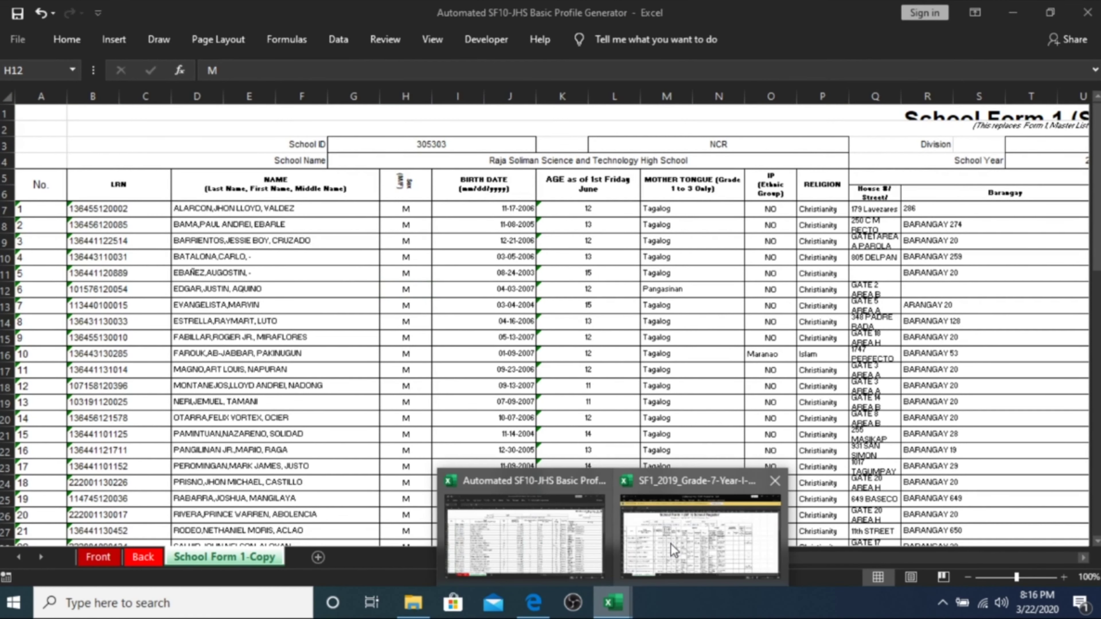
{"action": "left_click", "coordinate": [615, 516]}
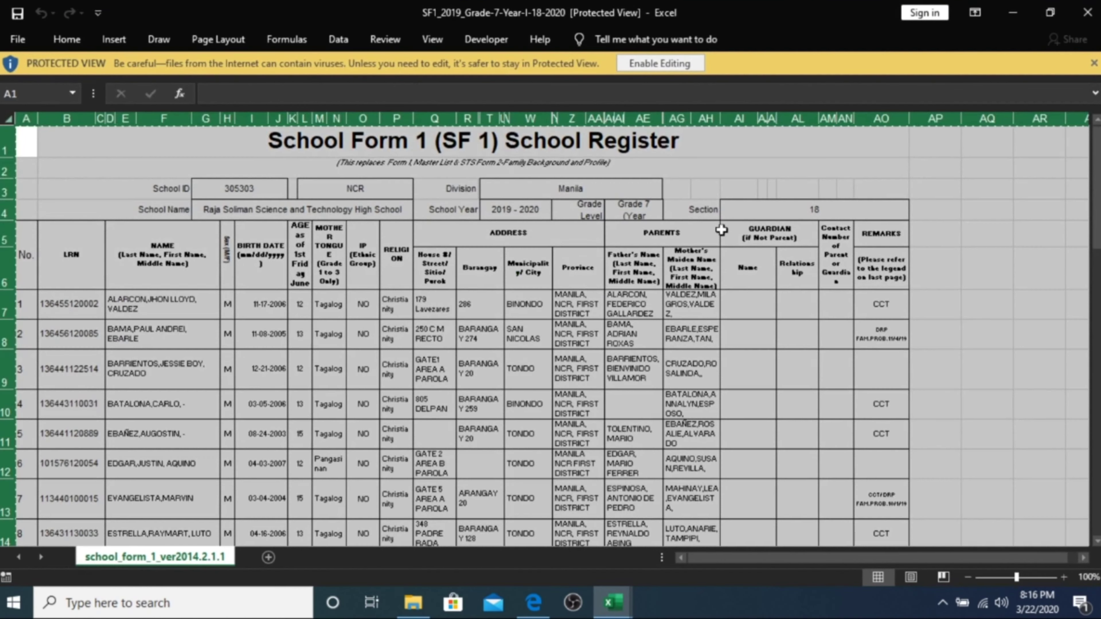
{"action": "left_click", "coordinate": [1086, 12]}
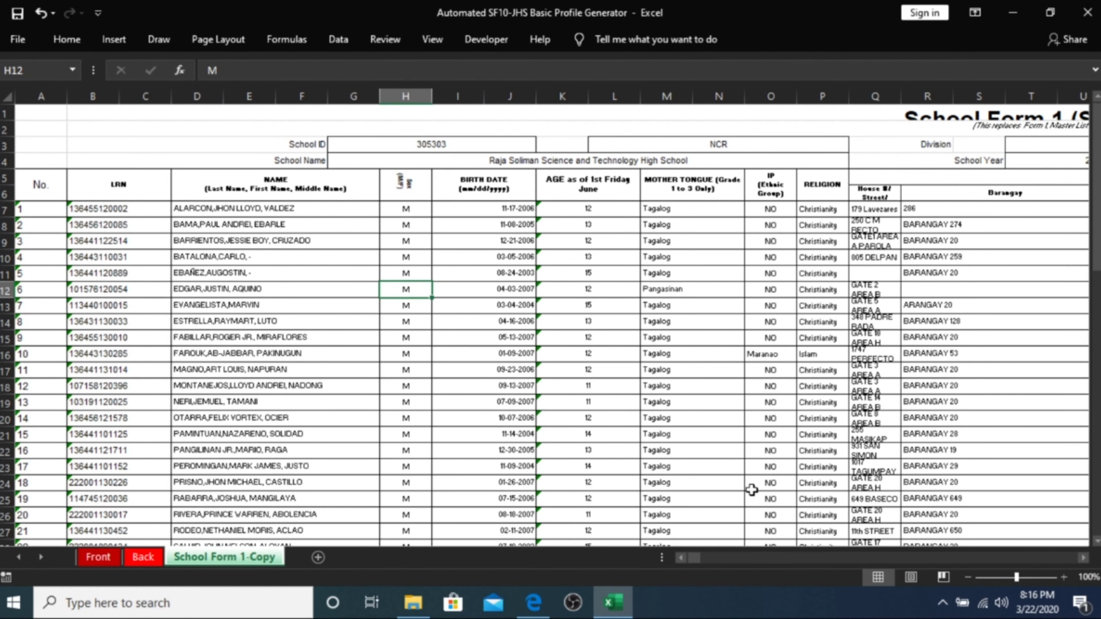
Step: Check the first learner row 7 and the last row 55, then show the Front sheet
{"action": "left_click", "coordinate": [5, 209]}
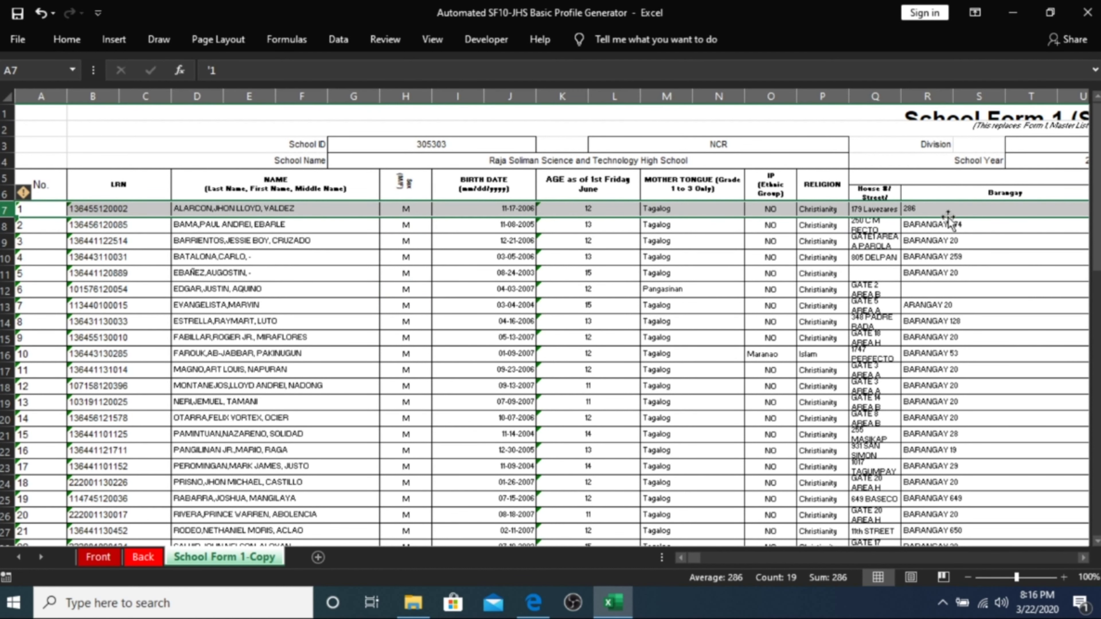
{"action": "left_click_drag", "start_coordinate": [1096, 191], "coordinate": [1096, 221]}
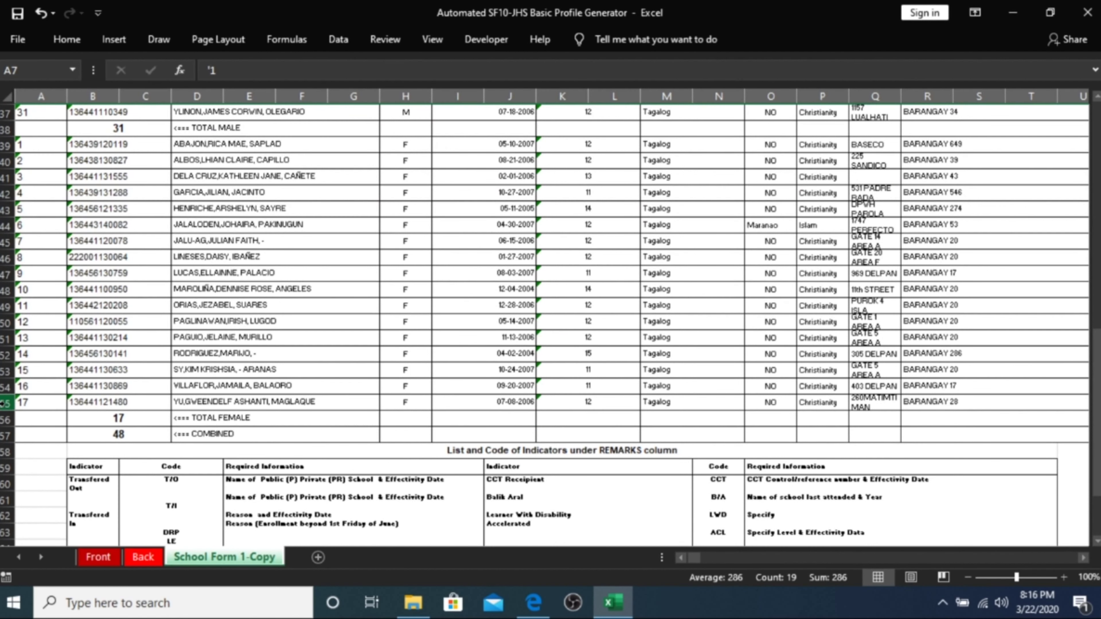
{"action": "left_click", "coordinate": [5, 404]}
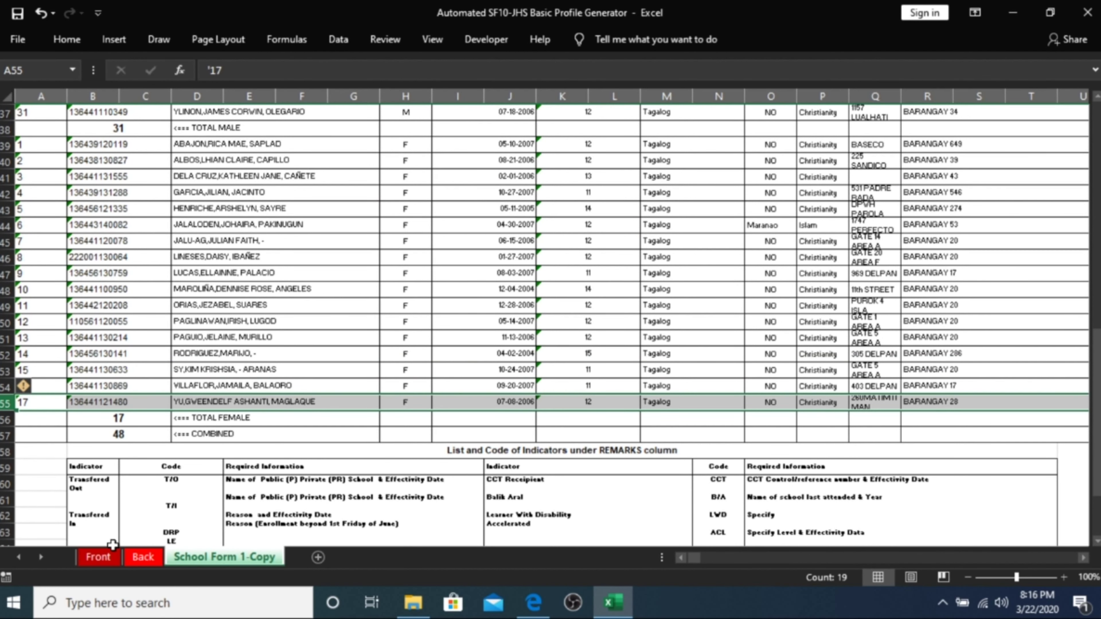
{"action": "left_click", "coordinate": [99, 557]}
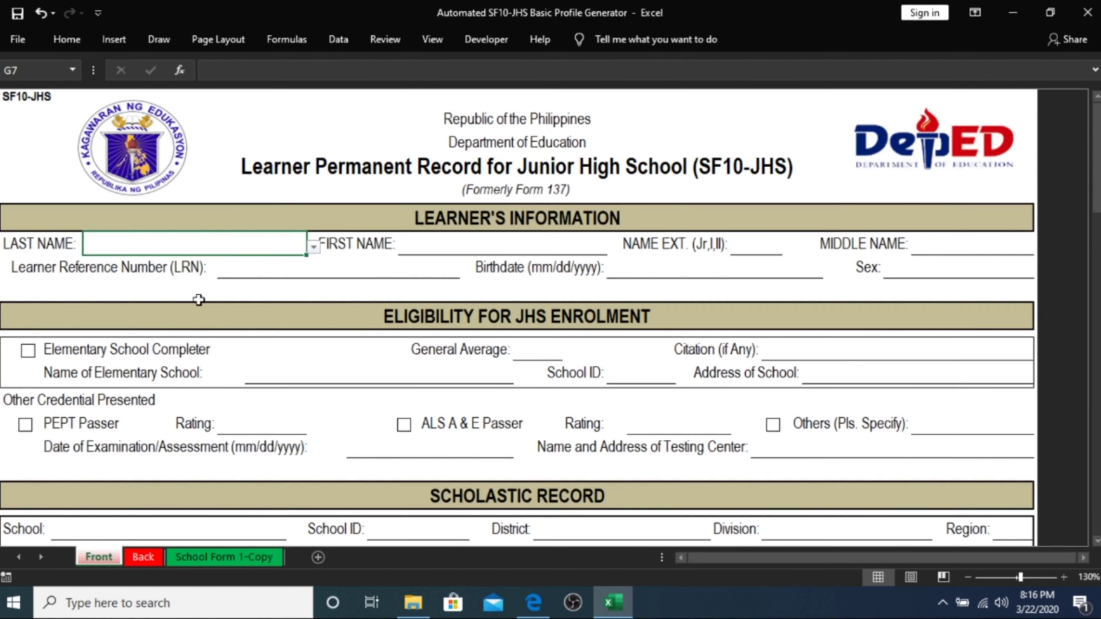
Step: Pick the first learner from the LAST NAME drop-down and inspect the auto-filled name, sex, birthdate and LRN
{"action": "left_click", "coordinate": [313, 246]}
{"action": "left_click_drag", "start_coordinate": [312, 289], "coordinate": [308, 354]}
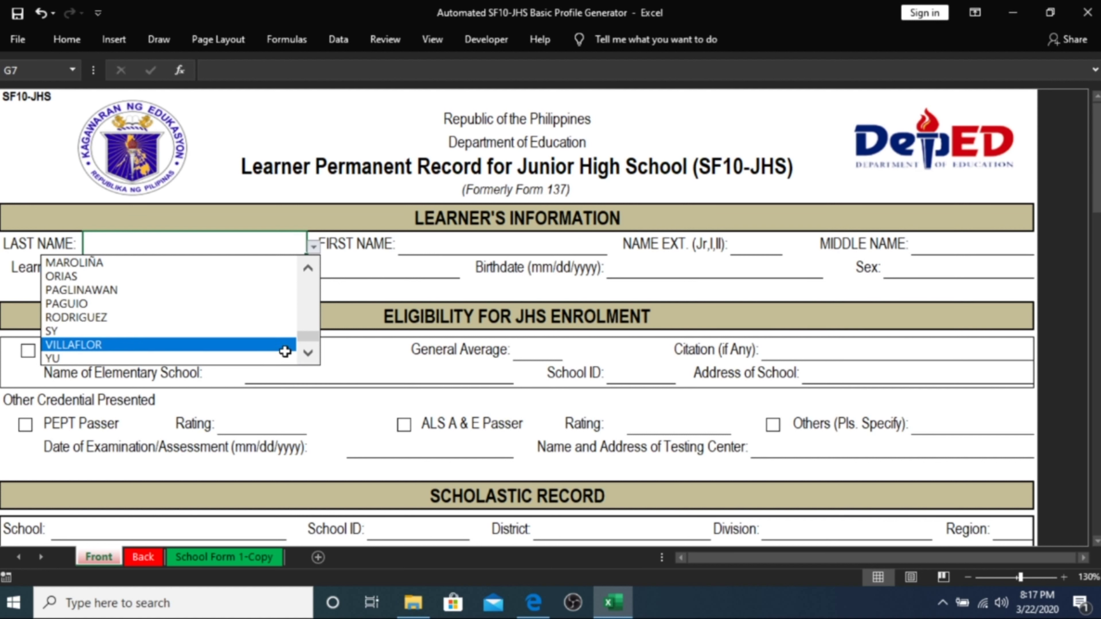
{"action": "left_click_drag", "start_coordinate": [313, 339], "coordinate": [308, 250]}
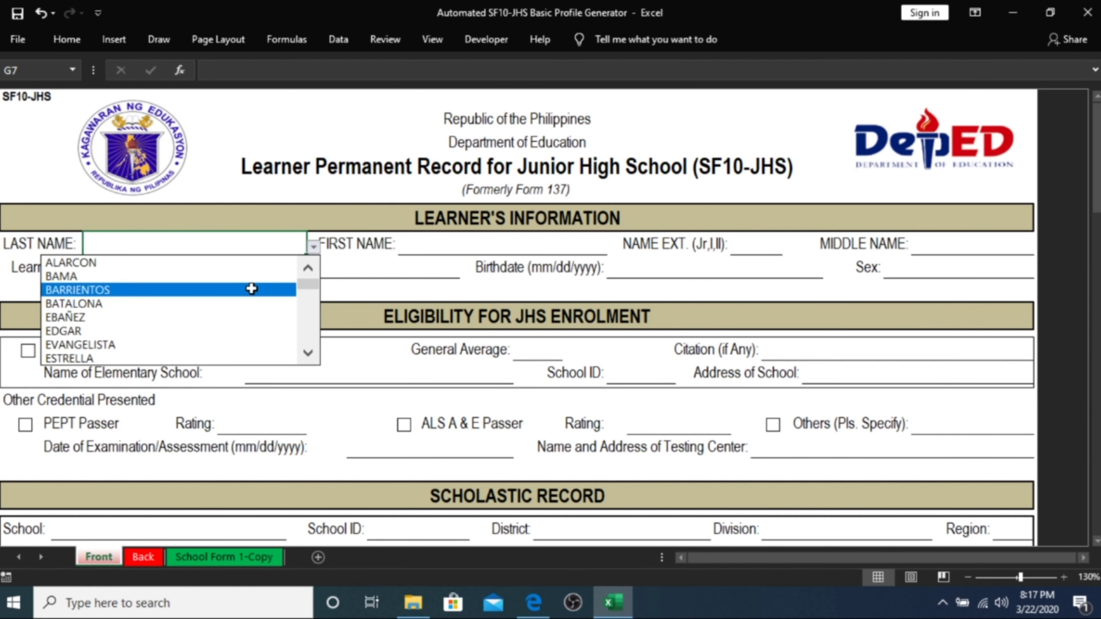
{"action": "left_click", "coordinate": [250, 261]}
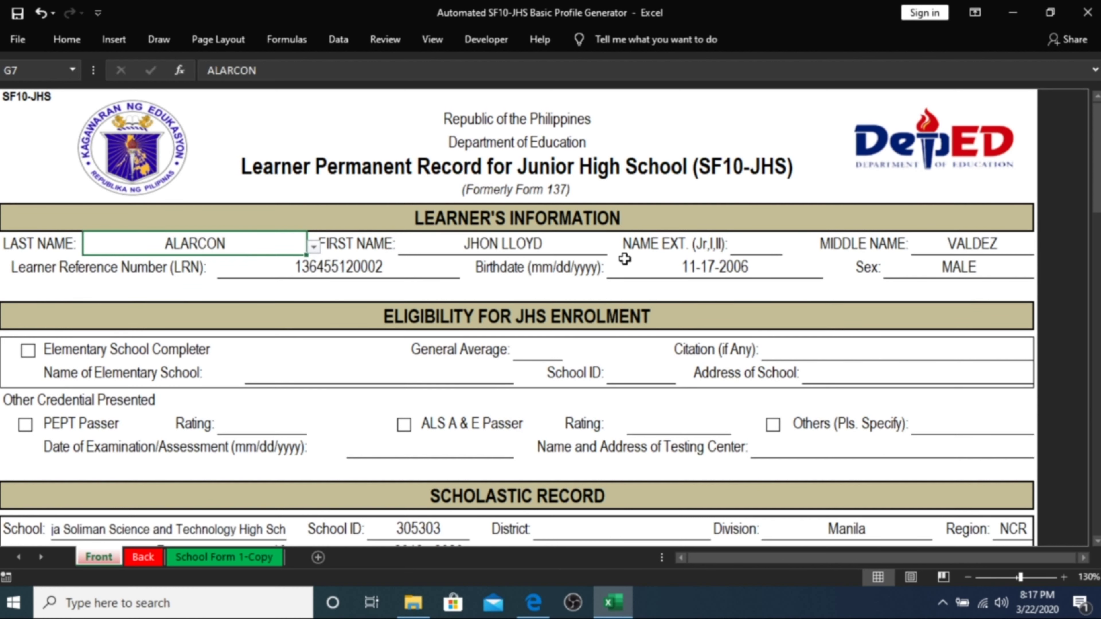
{"action": "left_click", "coordinate": [537, 242]}
{"action": "left_click", "coordinate": [918, 253]}
{"action": "left_click", "coordinate": [927, 267]}
{"action": "left_click", "coordinate": [629, 265]}
{"action": "left_click", "coordinate": [364, 265]}
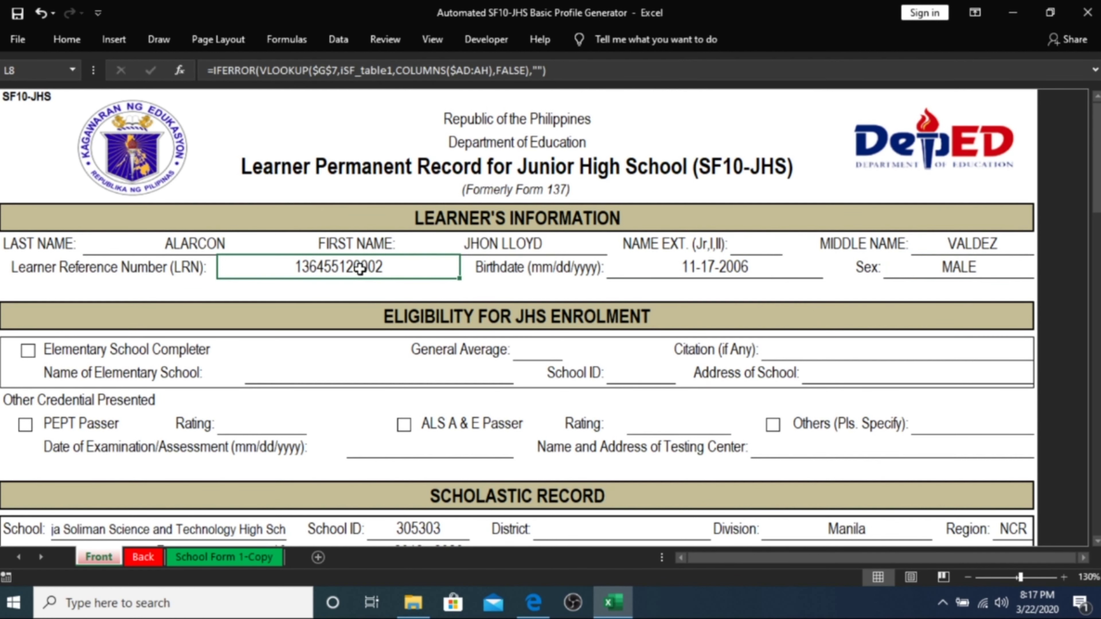
Step: Compare with the register's row 7: name D7, LRN B7, birth date J7, age K7
{"action": "key", "text": "ctrl+Page_Down"}
{"action": "key", "text": "ctrl+Page_Down"}
{"action": "left_click_drag", "start_coordinate": [1095, 403], "coordinate": [1096, 179]}
{"action": "left_click", "coordinate": [272, 216]}
{"action": "left_click", "coordinate": [134, 216]}
{"action": "left_click", "coordinate": [498, 208]}
{"action": "left_click", "coordinate": [608, 213]}
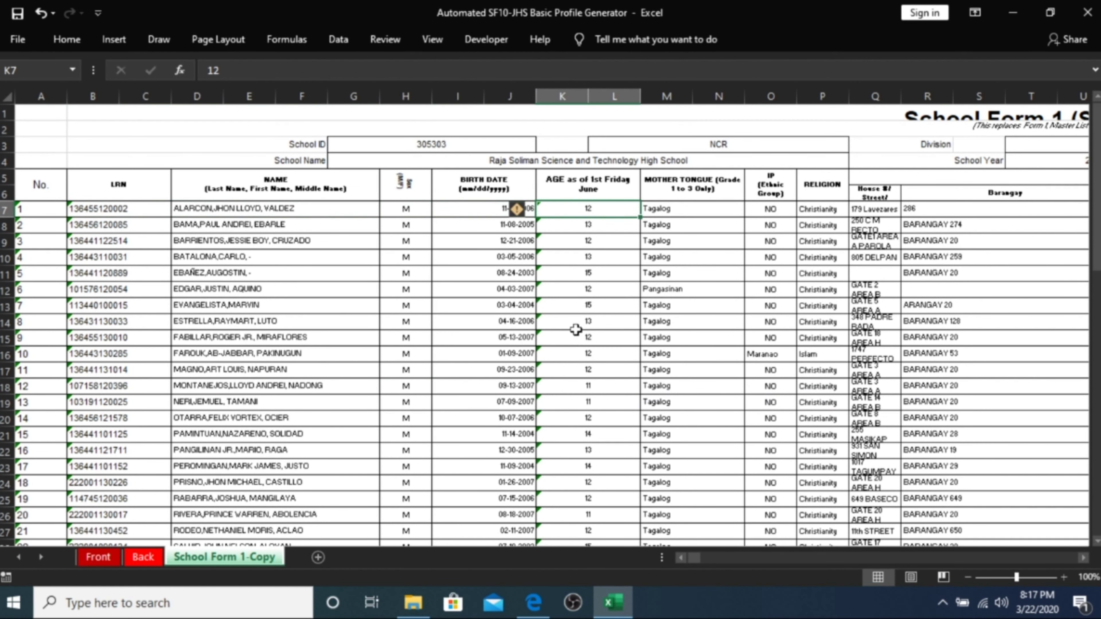
Step: Back on Front, fill the form with the last learner in the LAST NAME list
{"action": "left_click", "coordinate": [104, 558]}
{"action": "left_click", "coordinate": [241, 246]}
{"action": "left_click", "coordinate": [313, 246]}
{"action": "left_click_drag", "start_coordinate": [305, 285], "coordinate": [304, 344]}
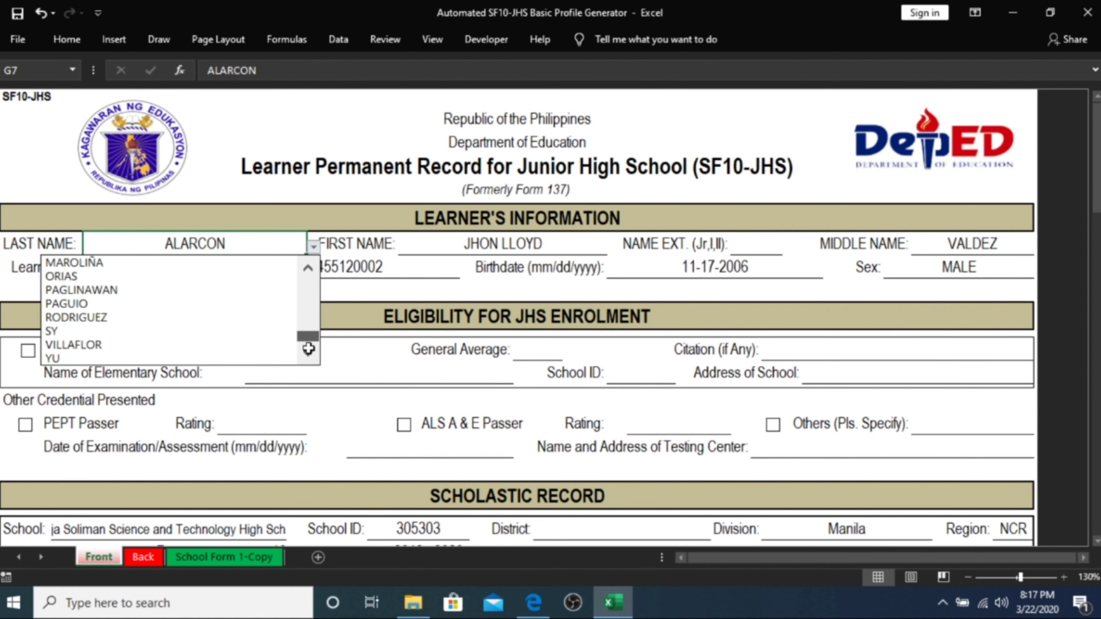
{"action": "left_click", "coordinate": [131, 359]}
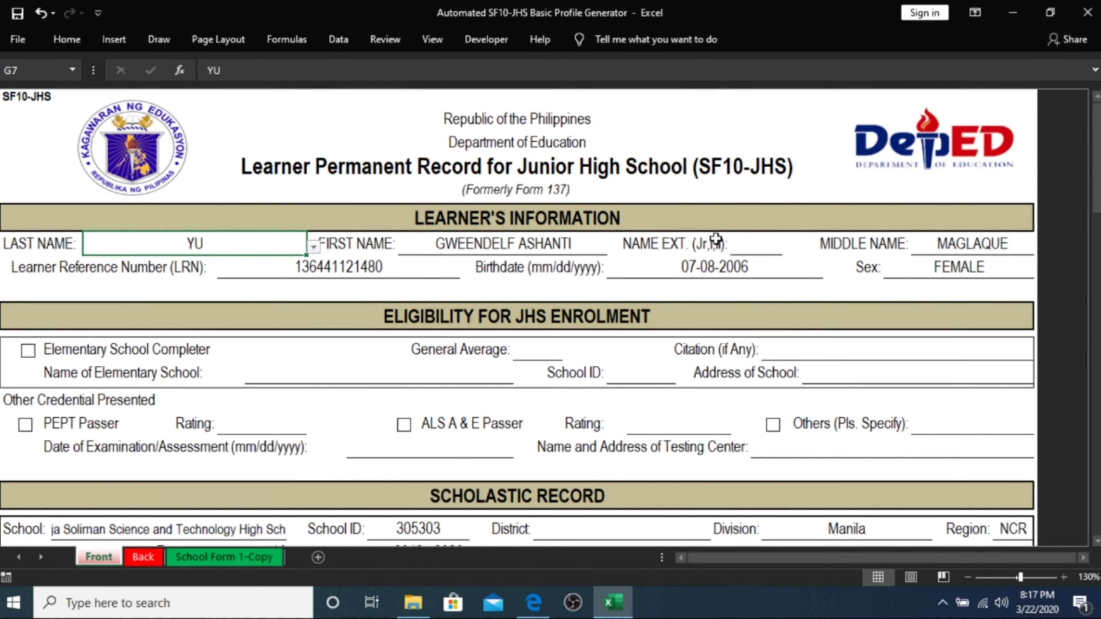
{"action": "left_click_drag", "start_coordinate": [1096, 208], "coordinate": [1095, 277]}
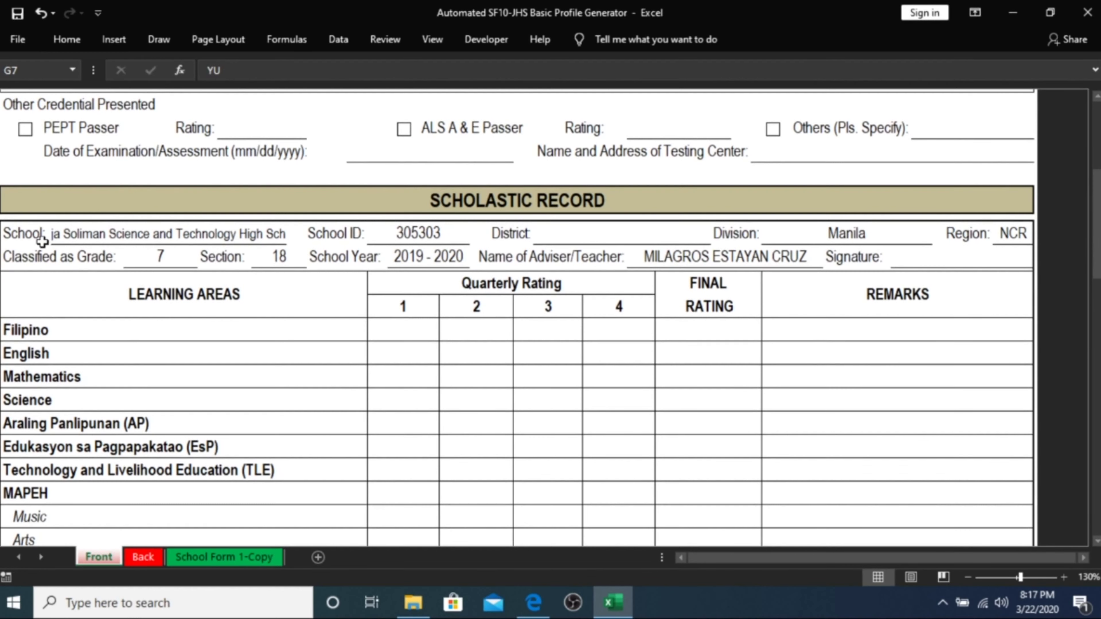
Step: Look over the register on School Form 1-Copy, then return to the Front form
{"action": "left_click", "coordinate": [209, 559]}
{"action": "left_click_drag", "start_coordinate": [1095, 450], "coordinate": [1096, 427]}
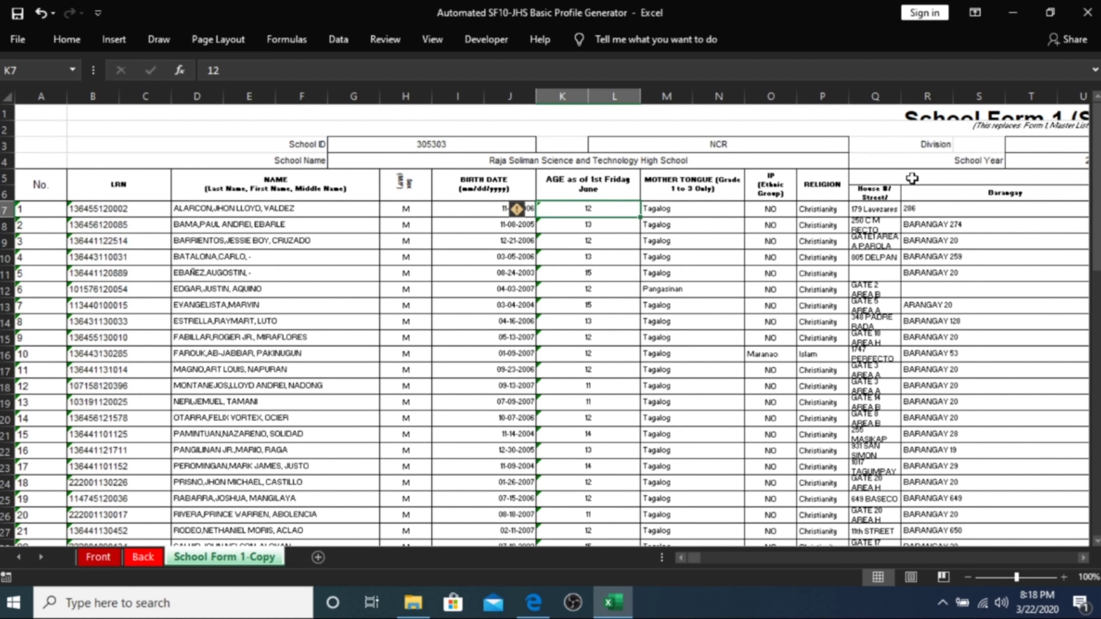
{"action": "left_click", "coordinate": [1082, 558]}
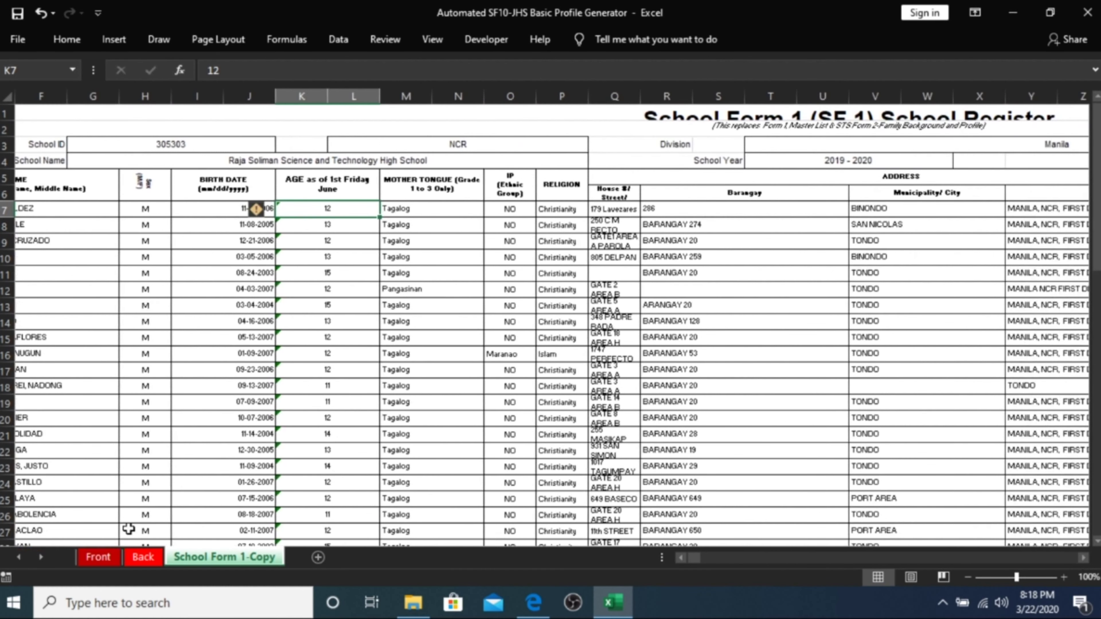
{"action": "left_click", "coordinate": [99, 557]}
{"action": "left_click_drag", "start_coordinate": [1096, 260], "coordinate": [1098, 153]}
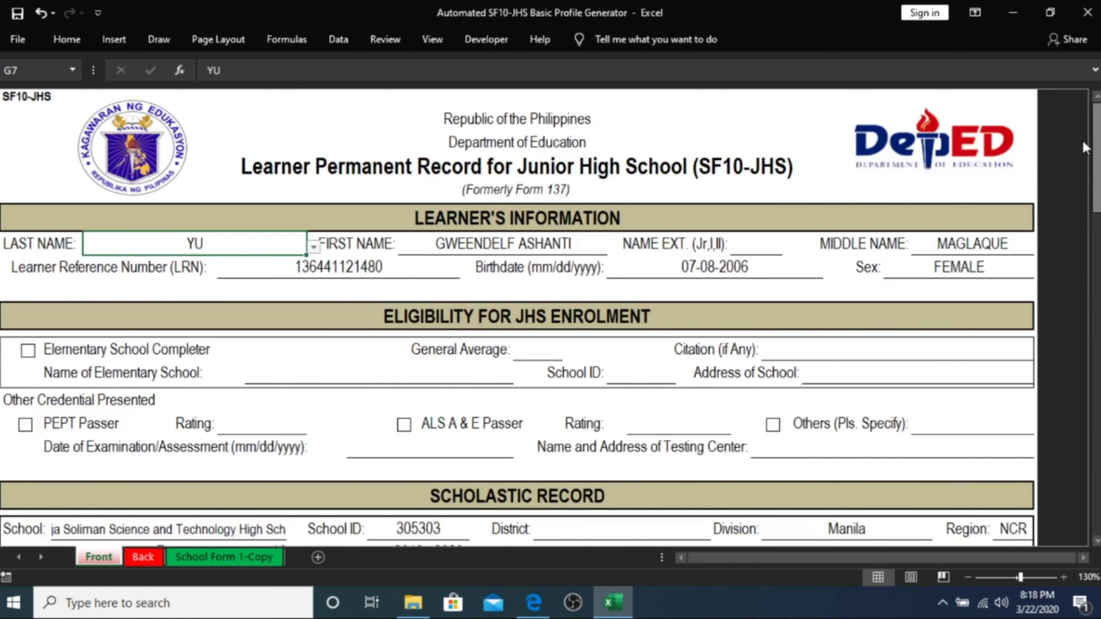
Step: Refill the form with four more learners in turn from the LAST NAME drop-down, then open File
{"action": "left_click", "coordinate": [313, 247]}
{"action": "left_click", "coordinate": [282, 303]}
{"action": "left_click", "coordinate": [313, 247]}
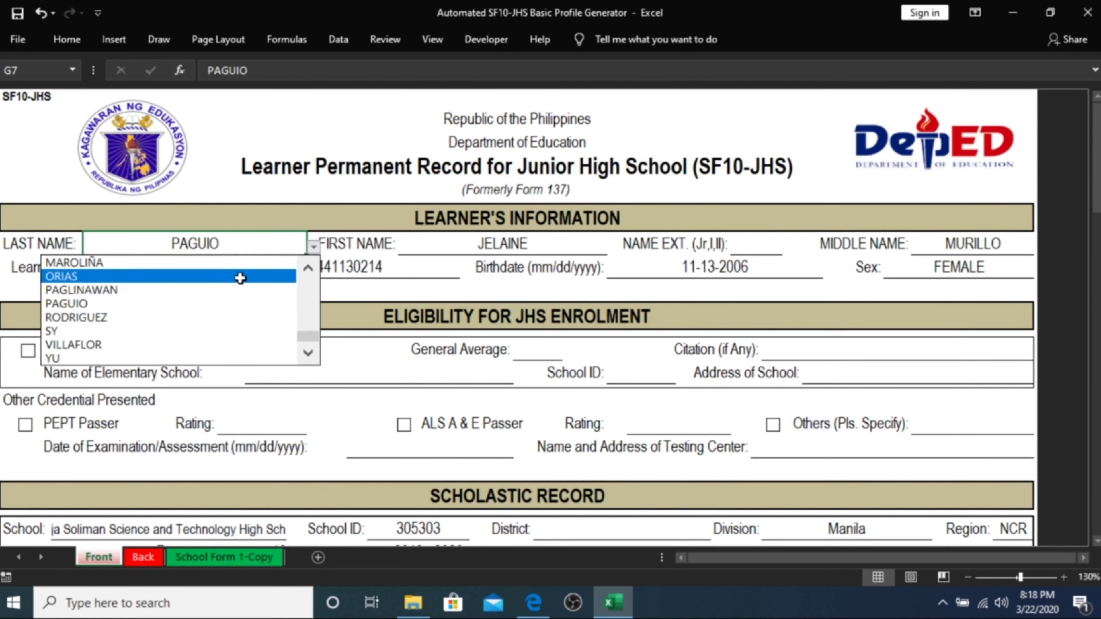
{"action": "left_click", "coordinate": [240, 278]}
{"action": "left_click", "coordinate": [313, 247]}
{"action": "scroll", "coordinate": [209, 317], "scroll_direction": "up", "scroll_amount": 3}
{"action": "left_click", "coordinate": [209, 317]}
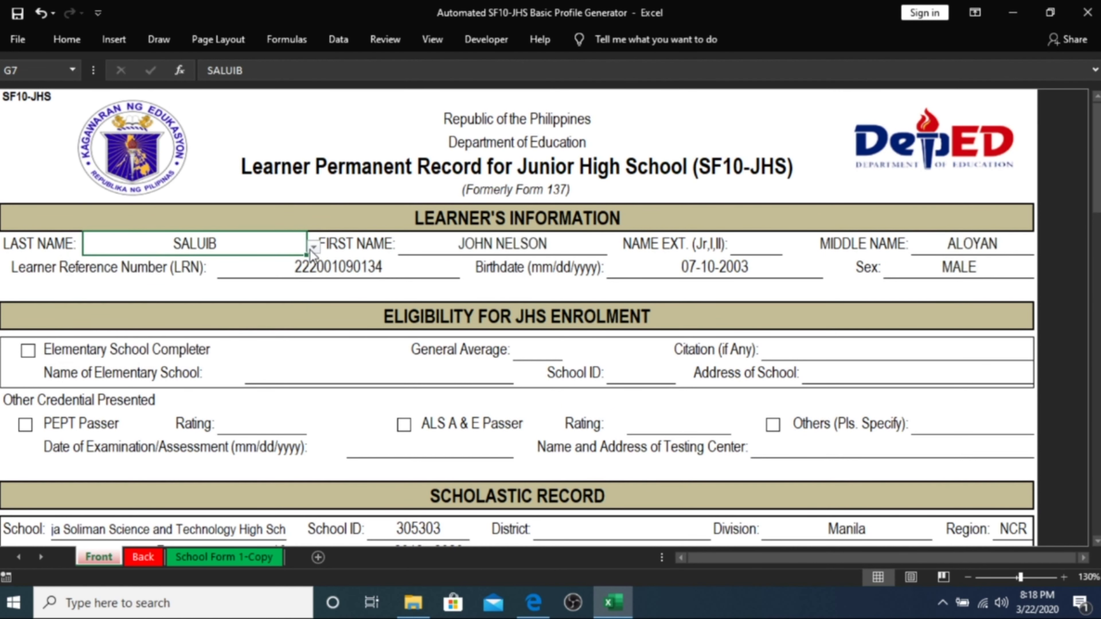
{"action": "left_click", "coordinate": [314, 247]}
{"action": "scroll", "coordinate": [304, 309], "scroll_direction": "up", "scroll_amount": 5}
{"action": "left_click", "coordinate": [280, 305]}
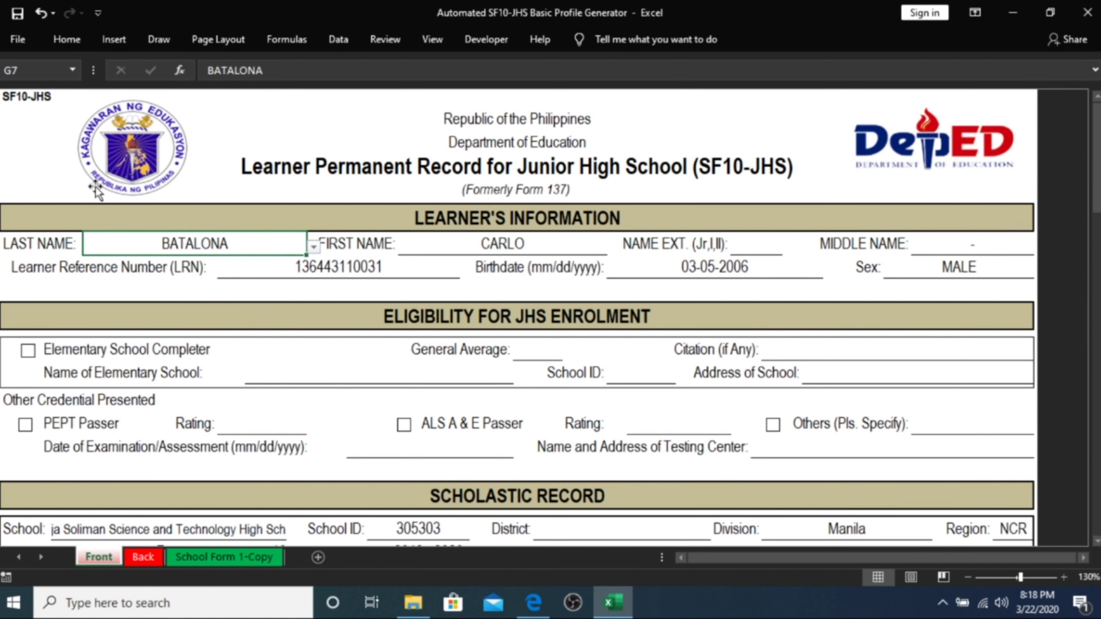
{"action": "left_click", "coordinate": [15, 40]}
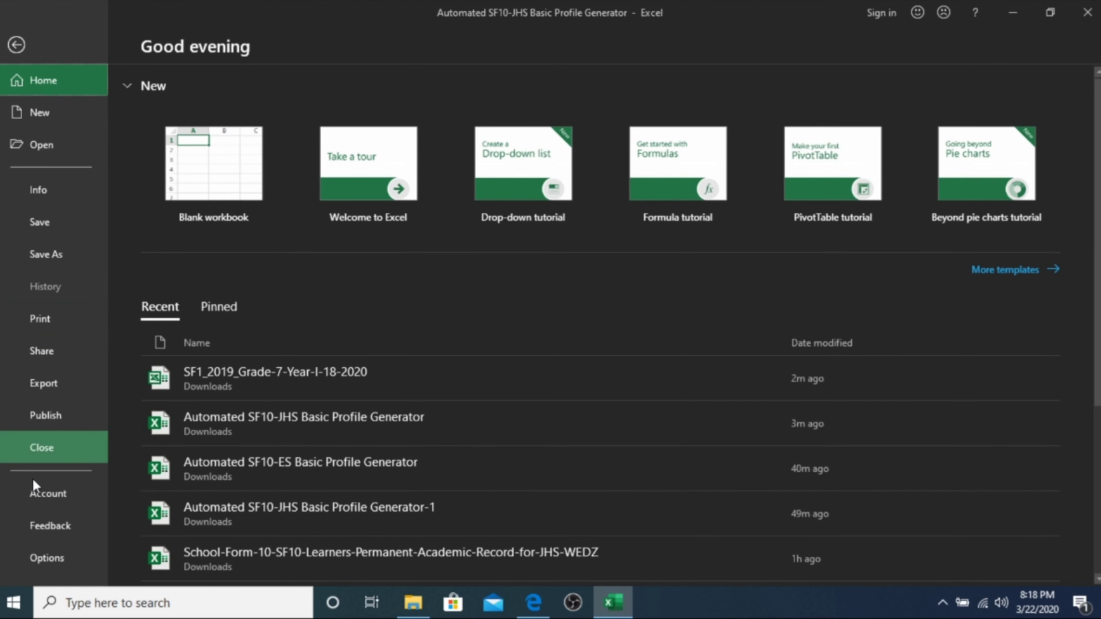
Step: View the Print preview of the auto-filled SF10-JHS form, then go back to the worksheet
{"action": "left_click", "coordinate": [90, 320]}
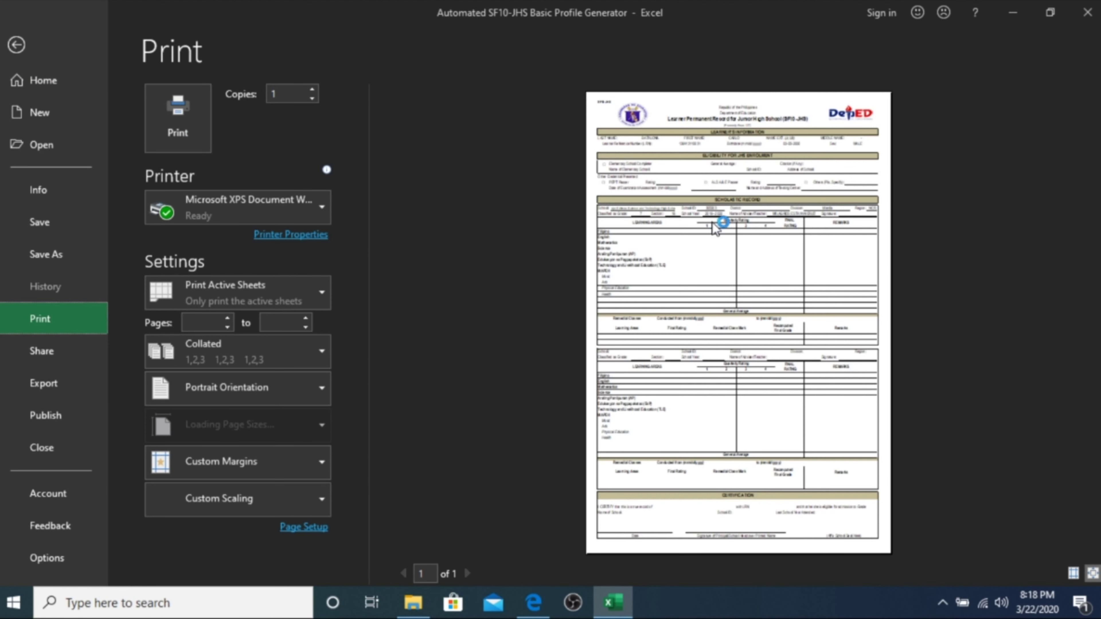
{"action": "left_click", "coordinate": [16, 35]}
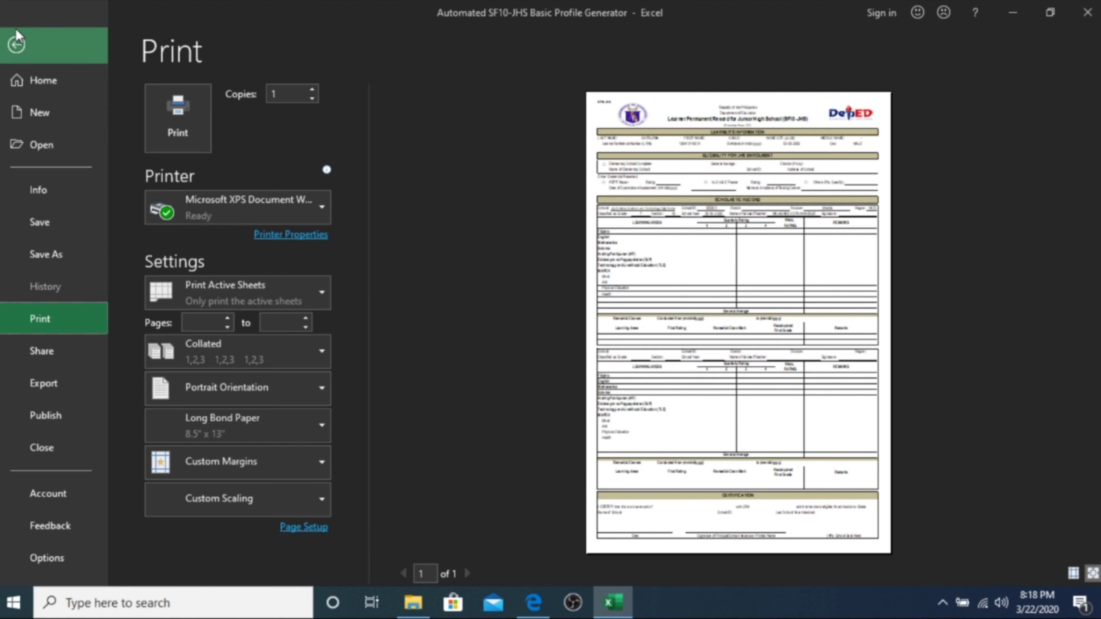
{"action": "left_click", "coordinate": [16, 35]}
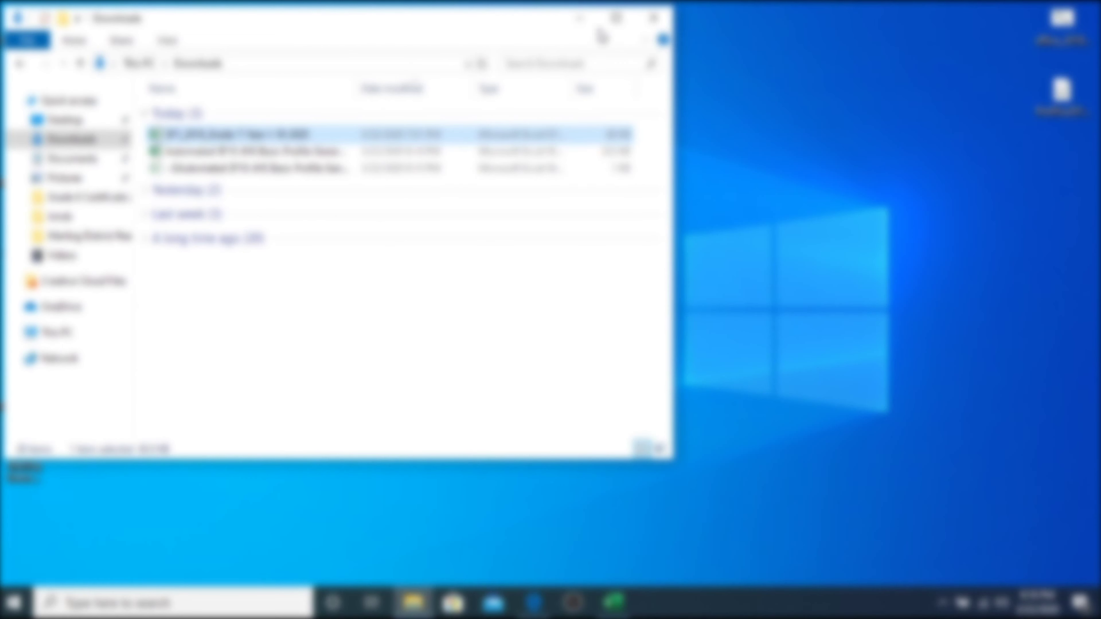
Step: Minimise the Downloads File Explorer window to leave the desktop clear
{"action": "left_click", "coordinate": [579, 18]}
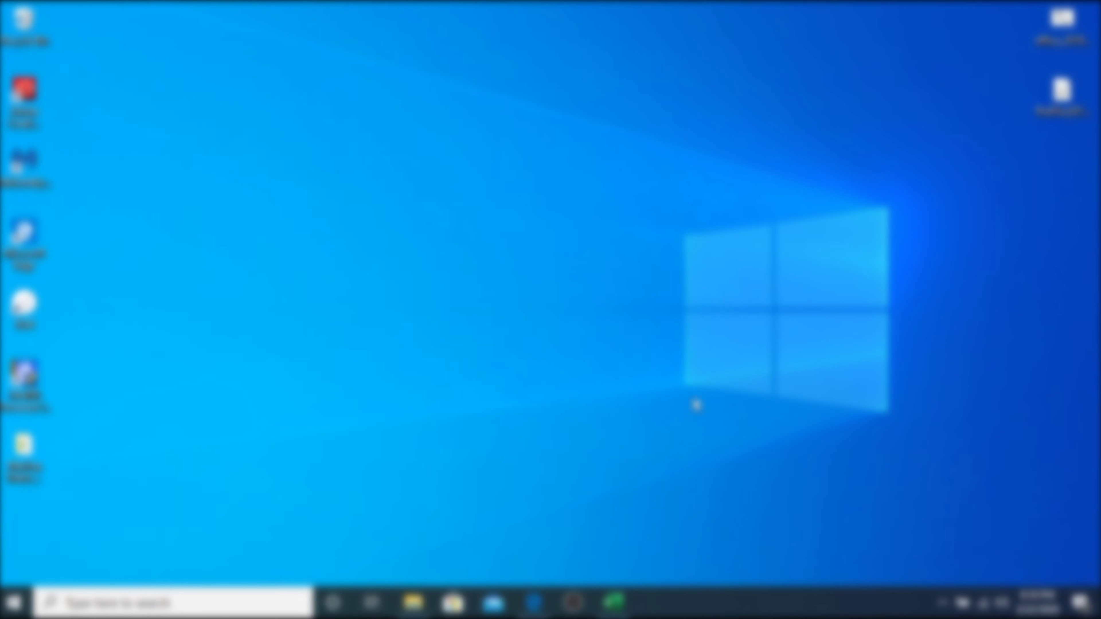